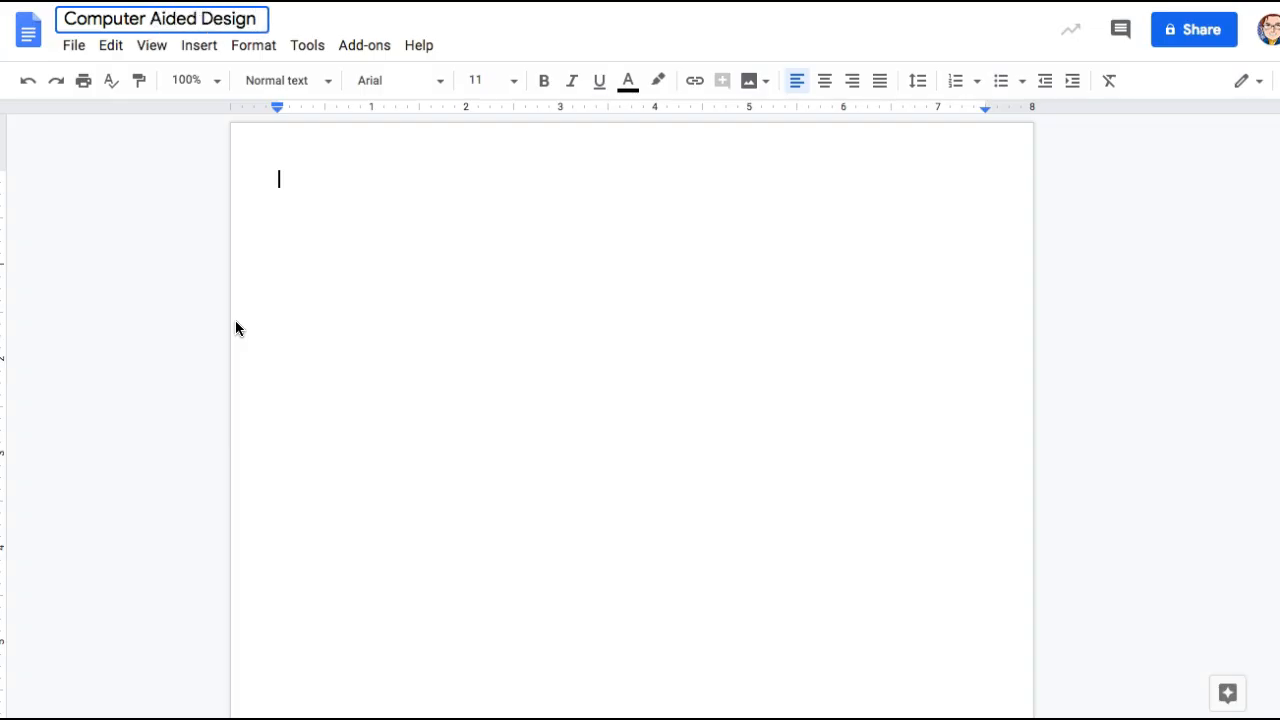
- Commit the document title 'Computer Aided Design' and return to the blank page
click(430, 215)
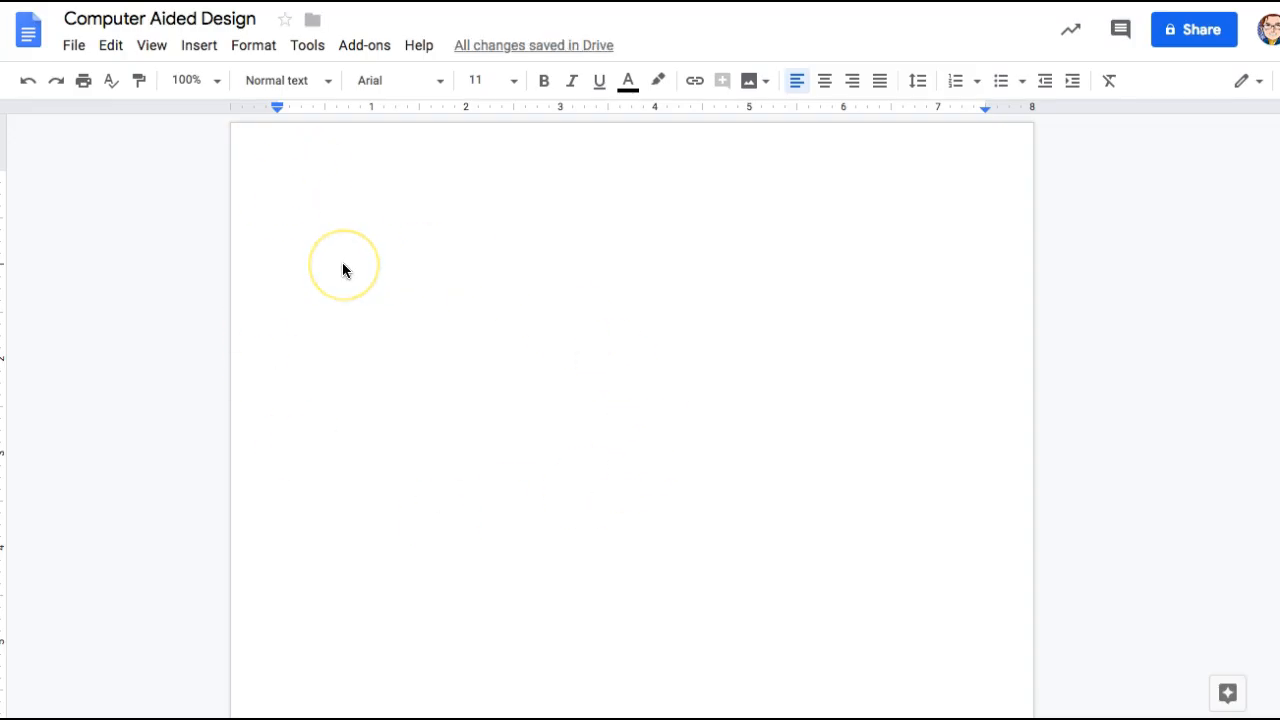
- Apply the I., A., 1. outline numbering style to the empty first line
click(978, 86)
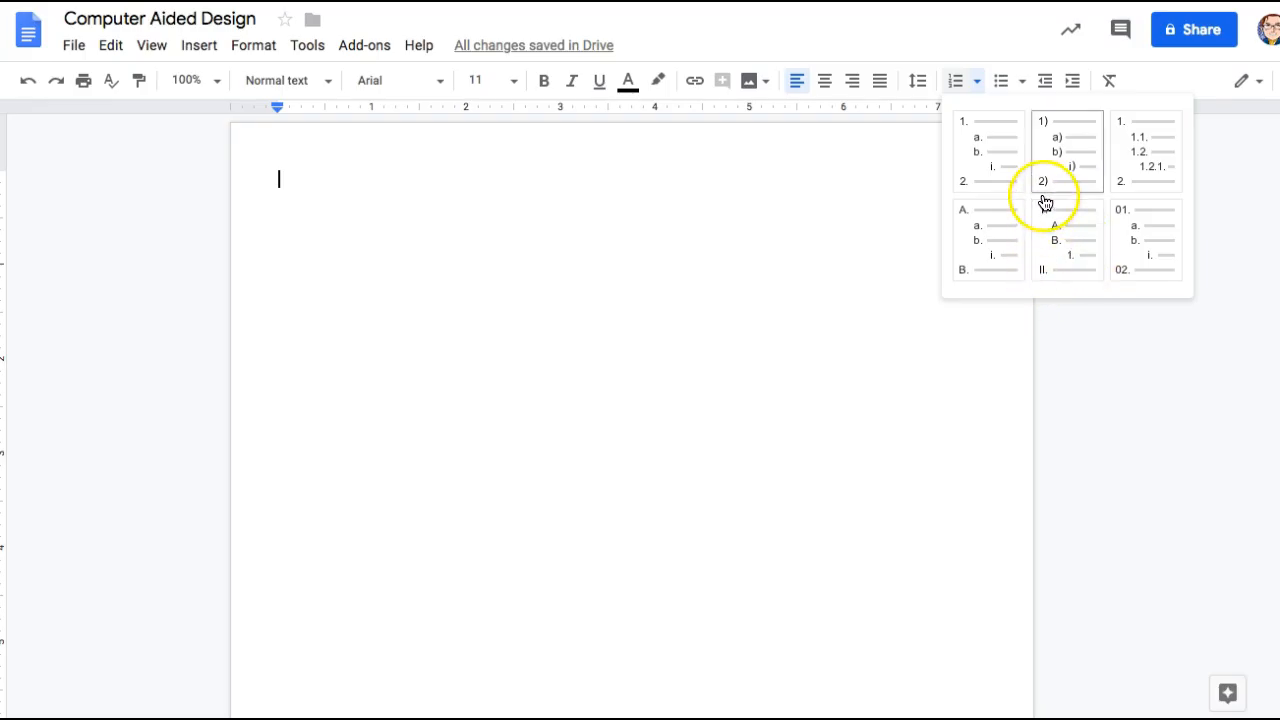
click(1068, 246)
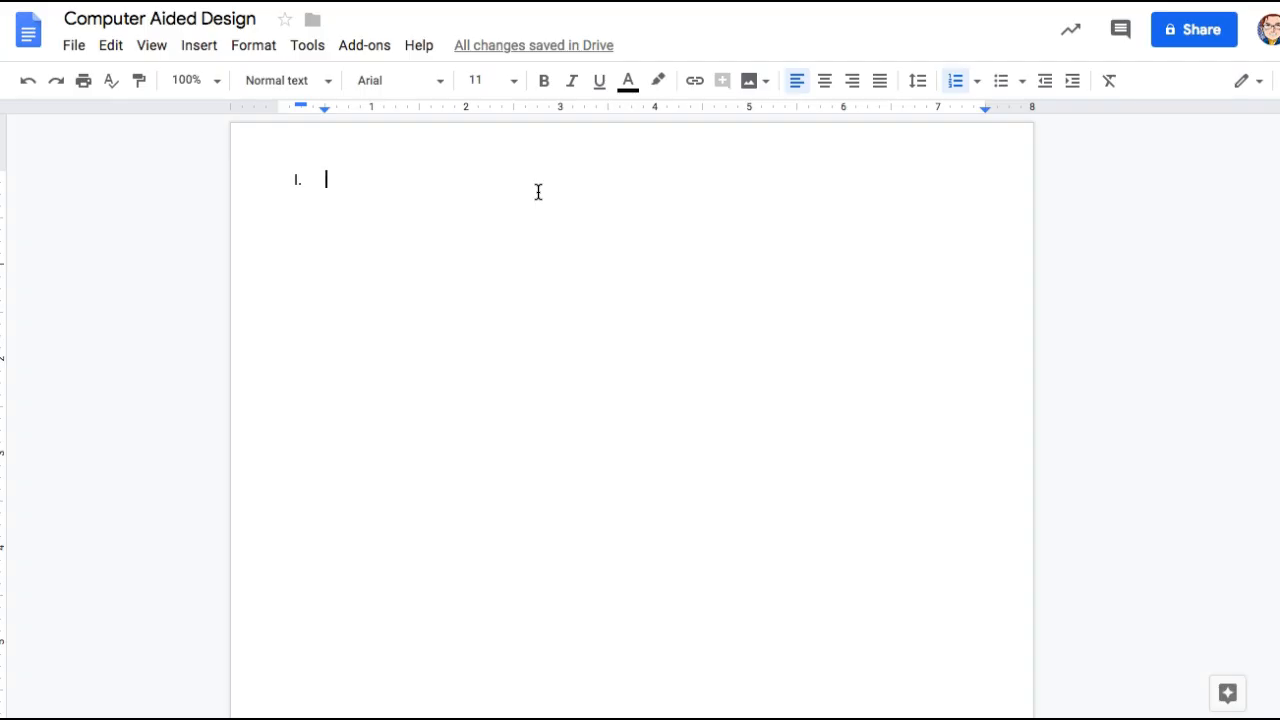
- Type the heading 'Computer-Aided Design History' with an indented 'Inventors' sub-item A
text(Computer-A)
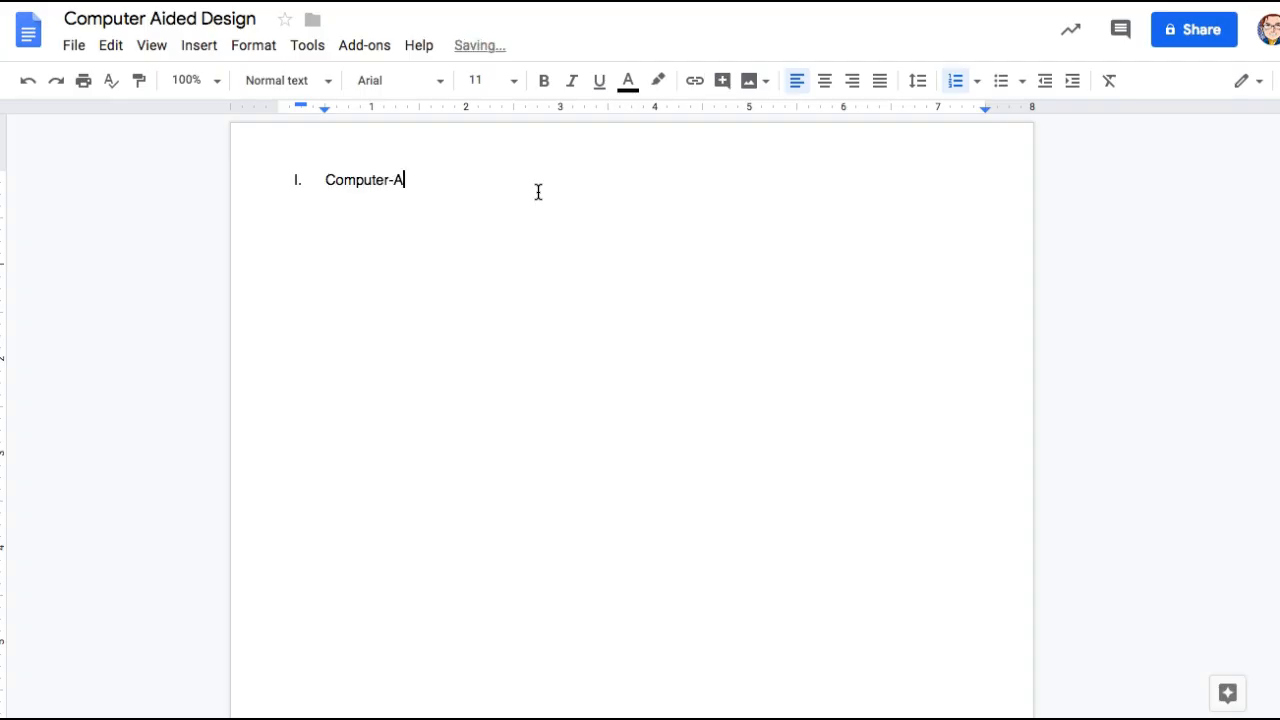
text(ided Design )
text(His)
key(BackSpace)
text(istory)
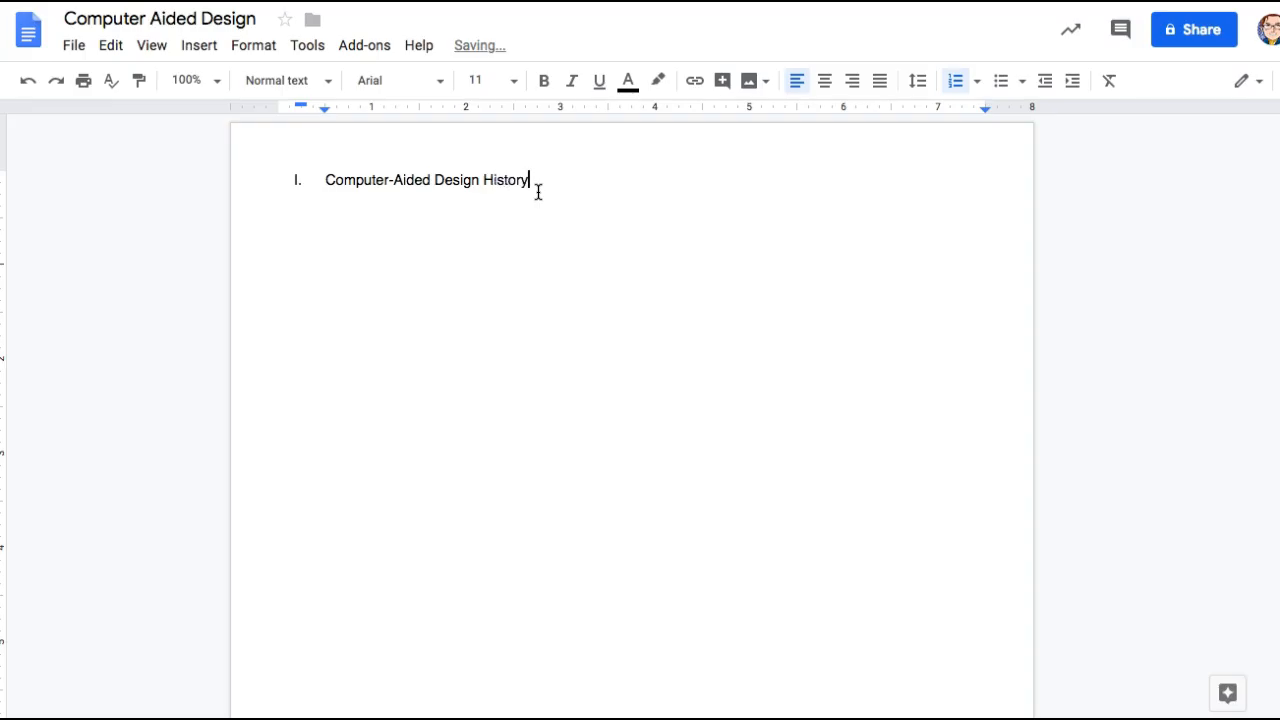
key(Return)
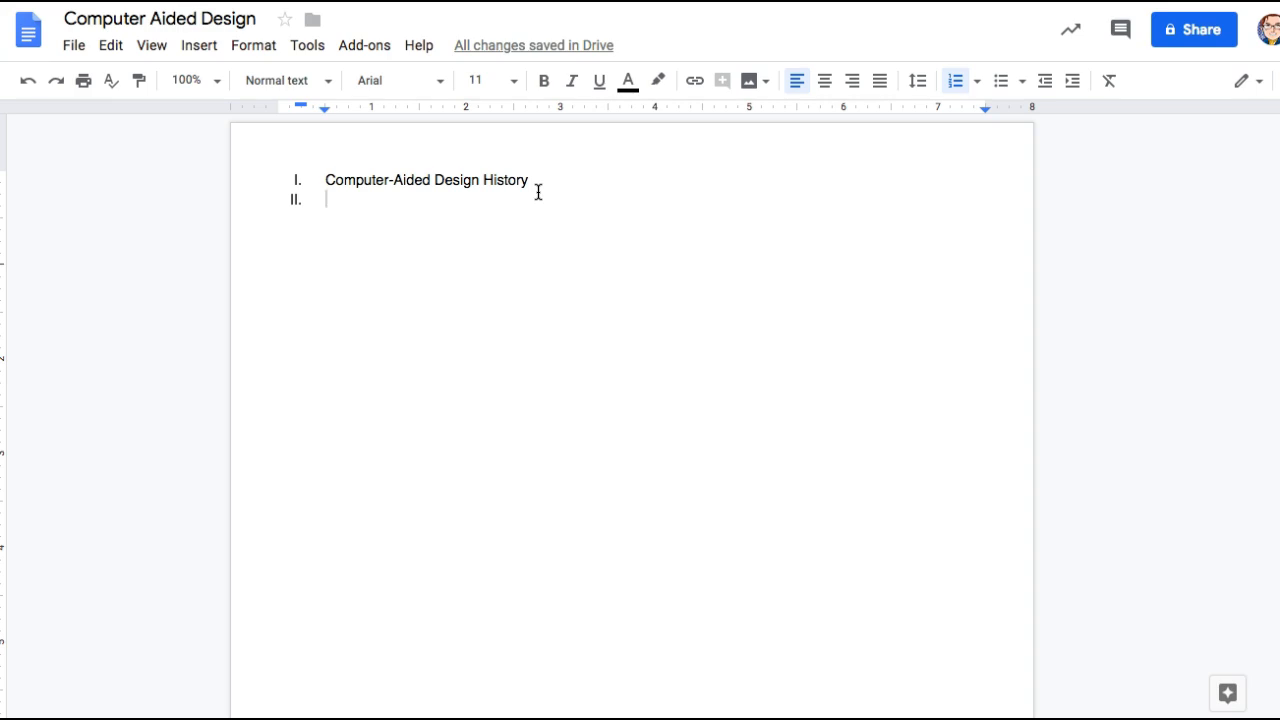
key(Tab)
text(Inventors)
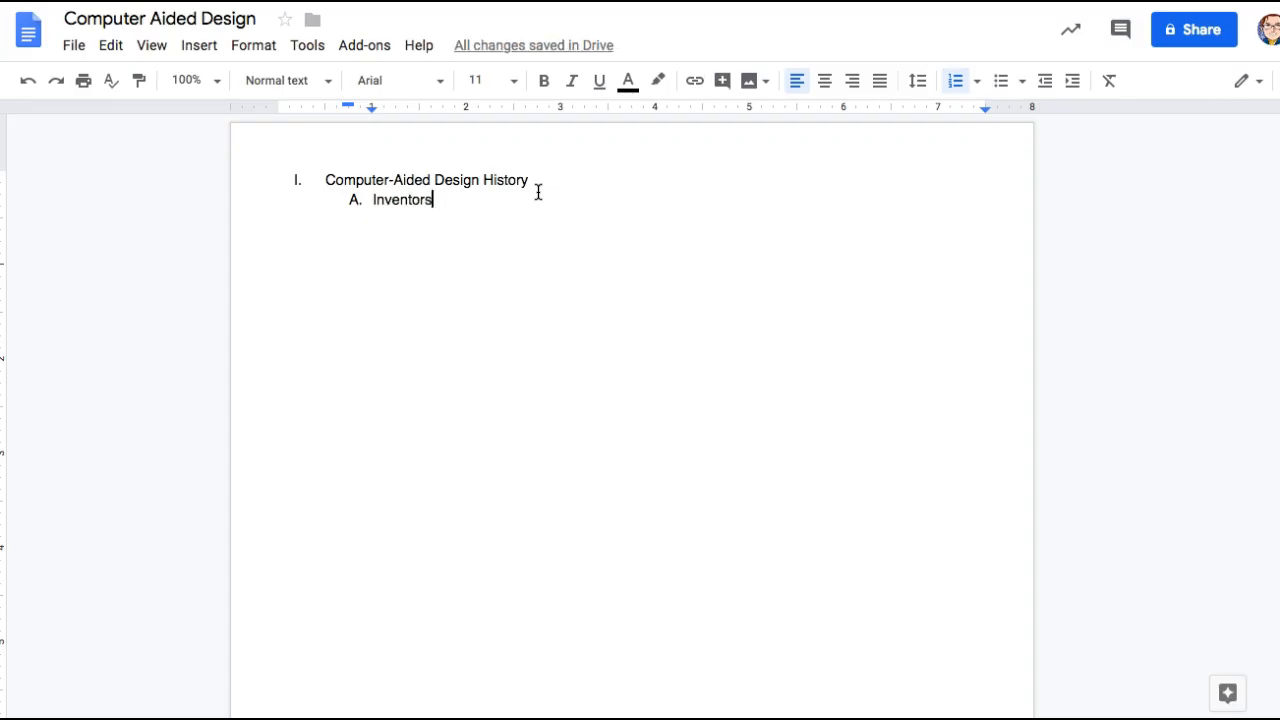
- List the two CAD inventors' names as numbered items 1 and 2 under Inventors
key(Return)
key(Tab)
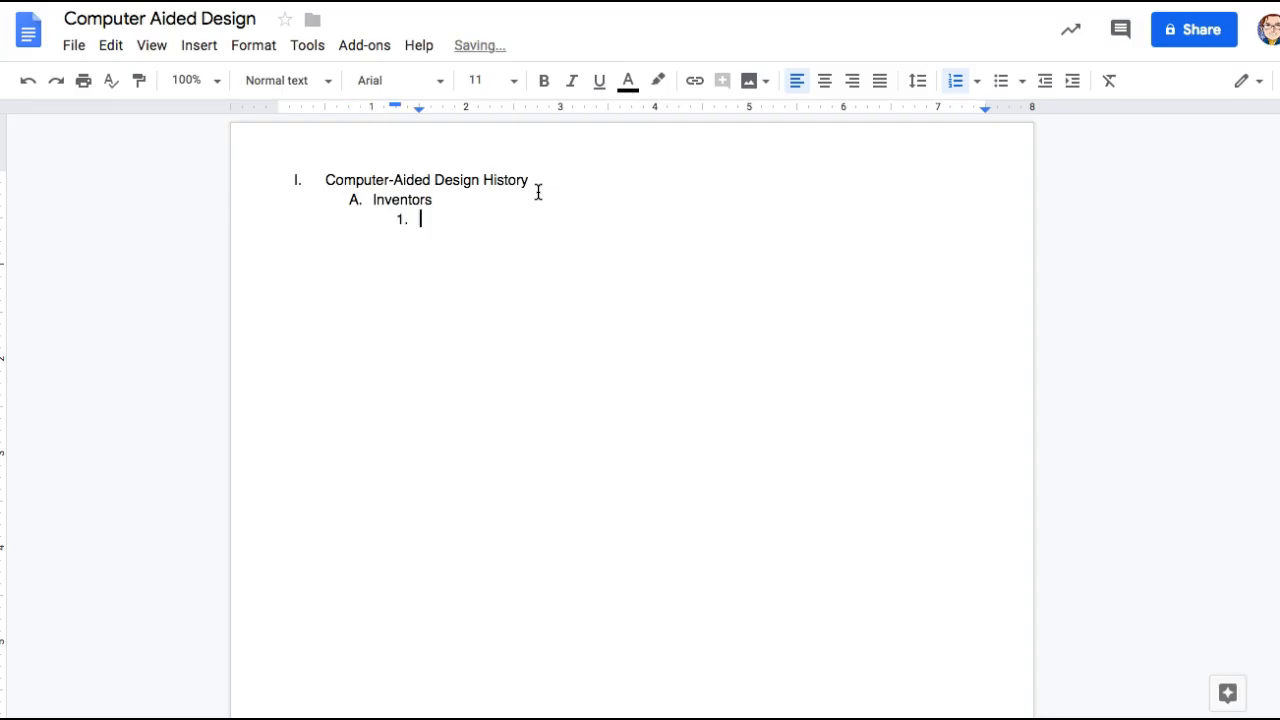
text(Dr. Patrick Hanratty)
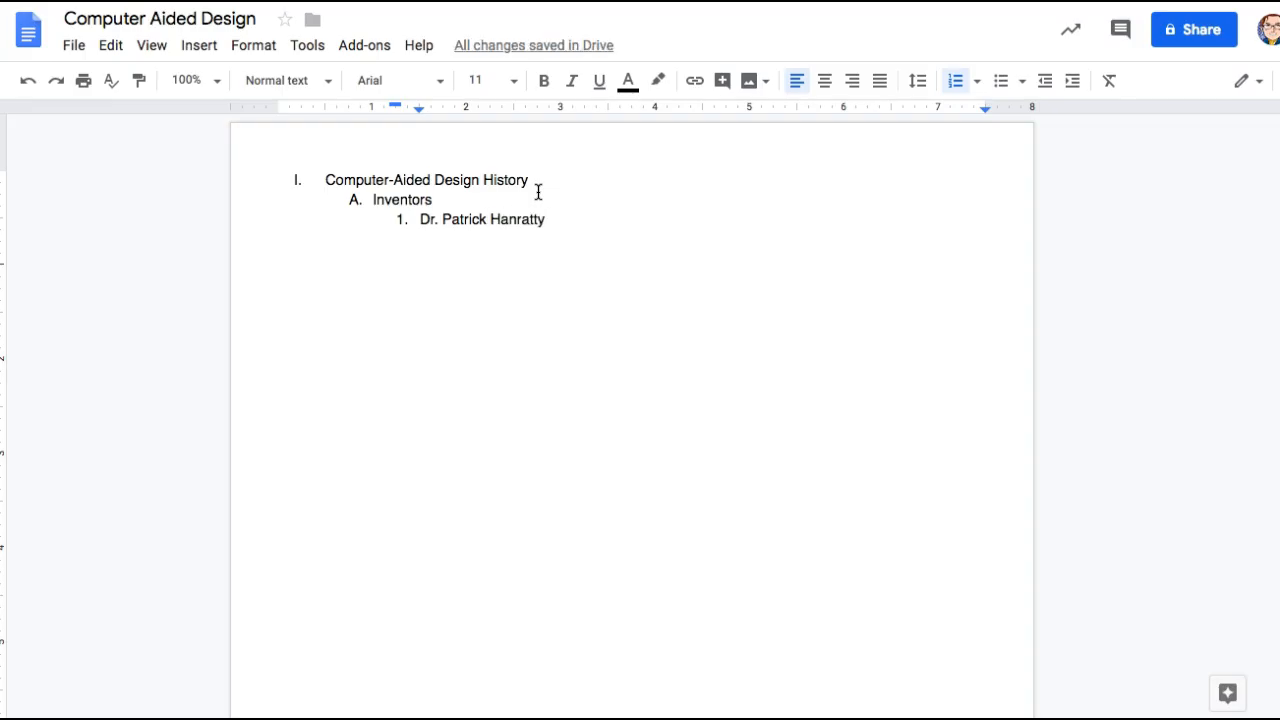
key(Return)
text(Ivan Sutherland)
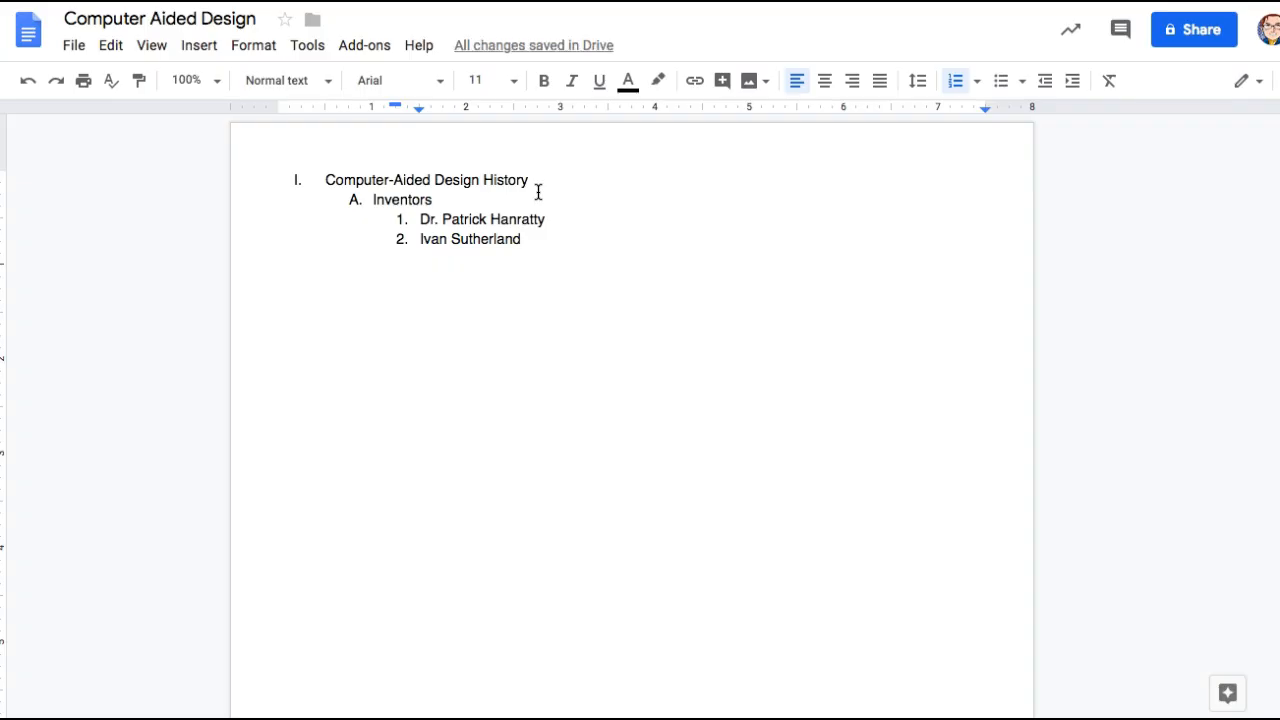
key(Return)
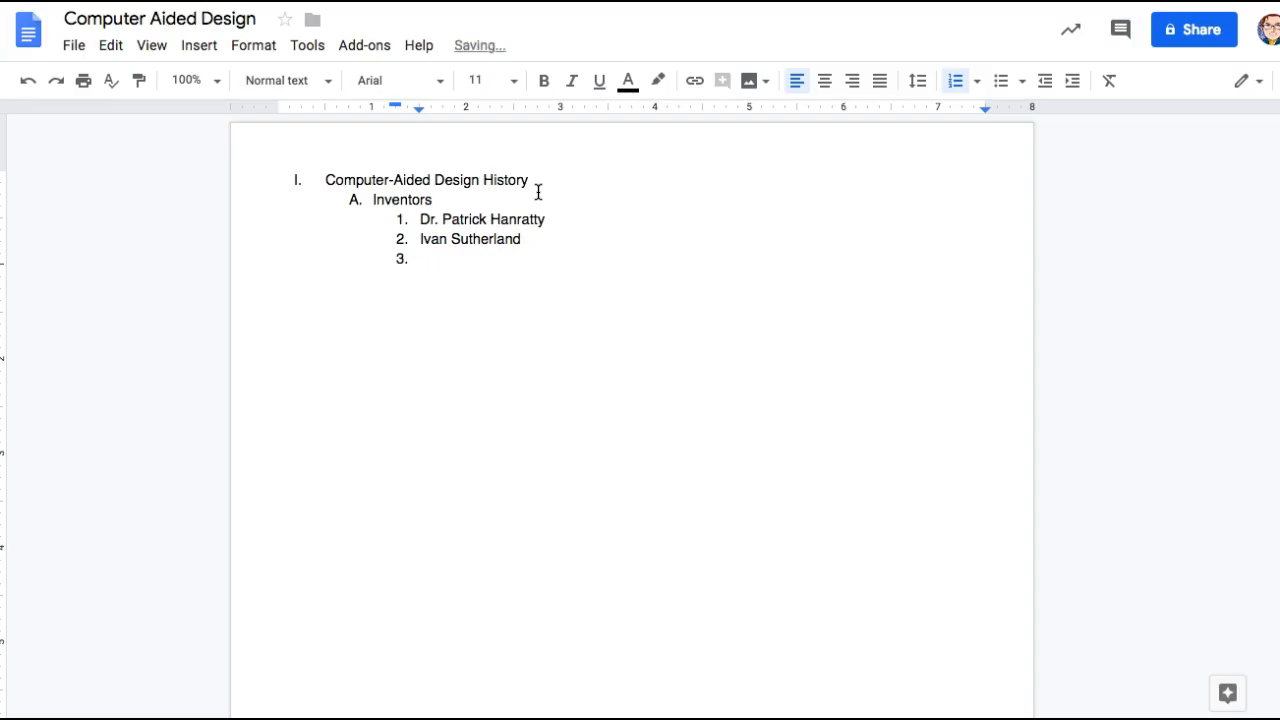
- Add a 'Timeline' sub-item with a '1960s' entry holding two placeholder lettered sub-items
key(shift+Tab)
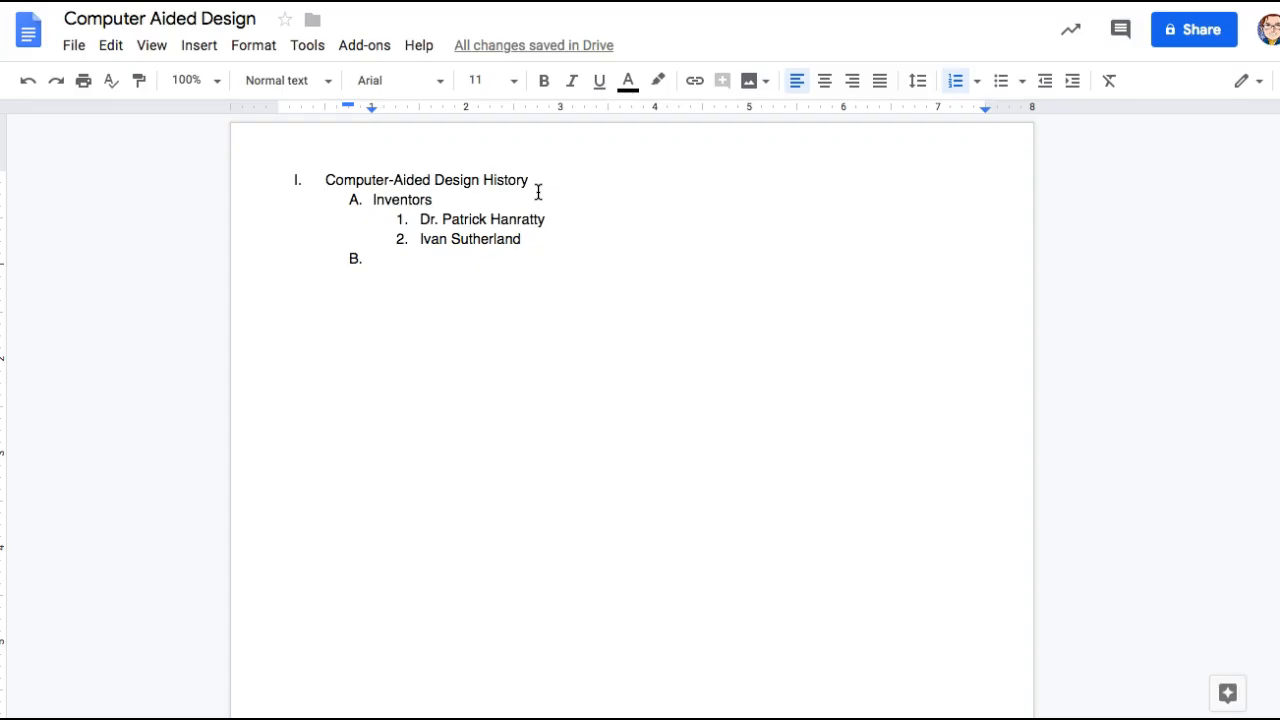
text(Timeline)
key(Return)
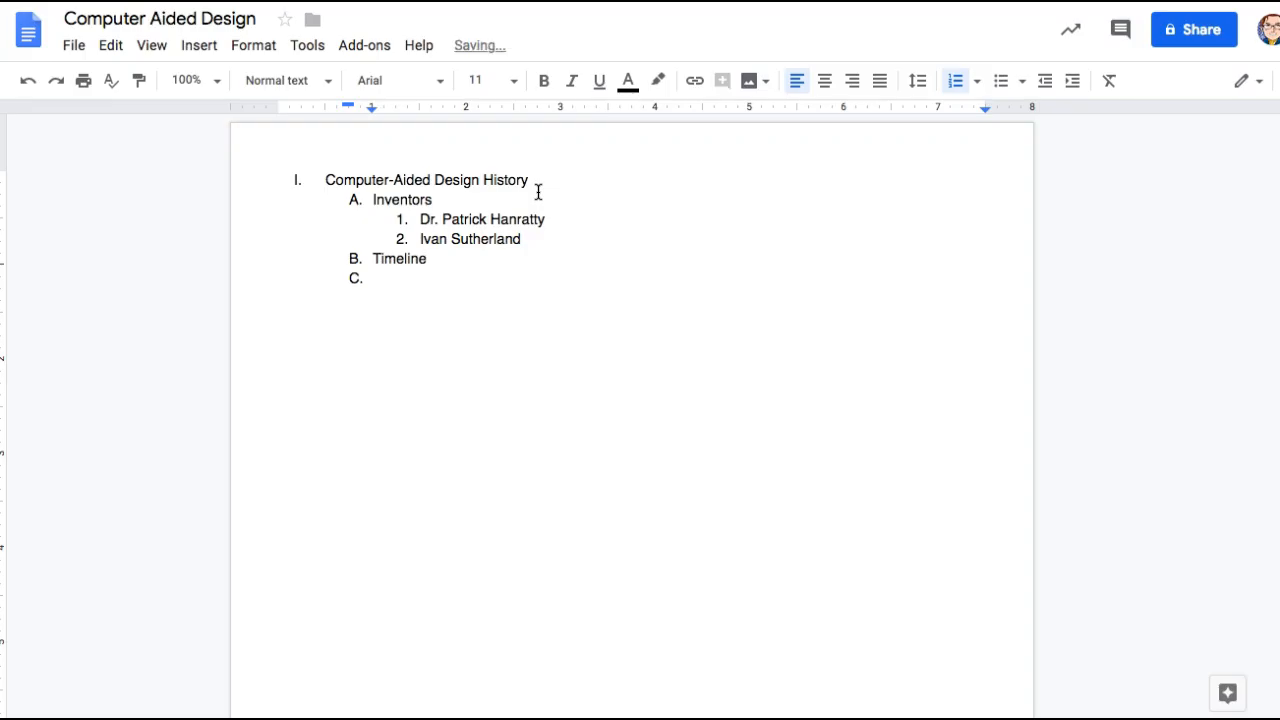
key(Tab)
text(1960s)
key(Return)
key(Tab)
text(lkjasdlfkjsdlkajf)
key(Return)
text(slkdjflkjsdf)
key(Return)
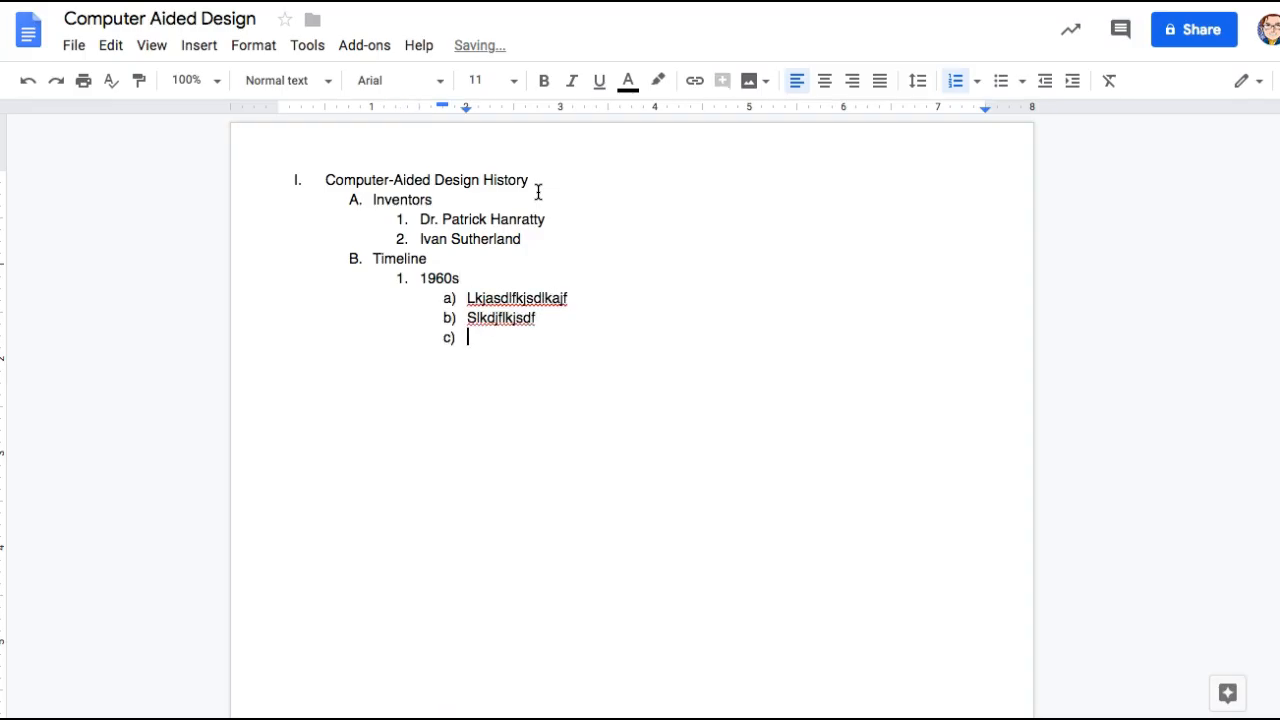
- Continue the timeline with 1970s, 1980s, 1990s and Present-Day entries
key(shift+Tab)
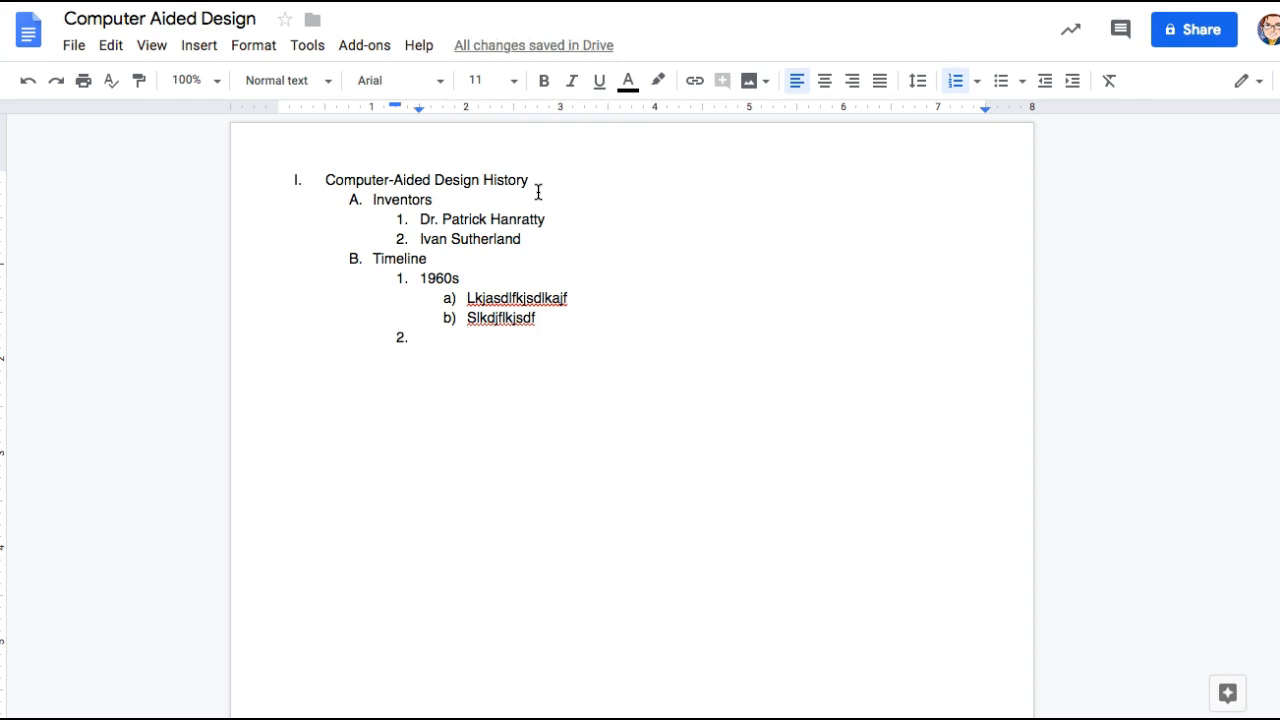
text(1970s)
key(Return)
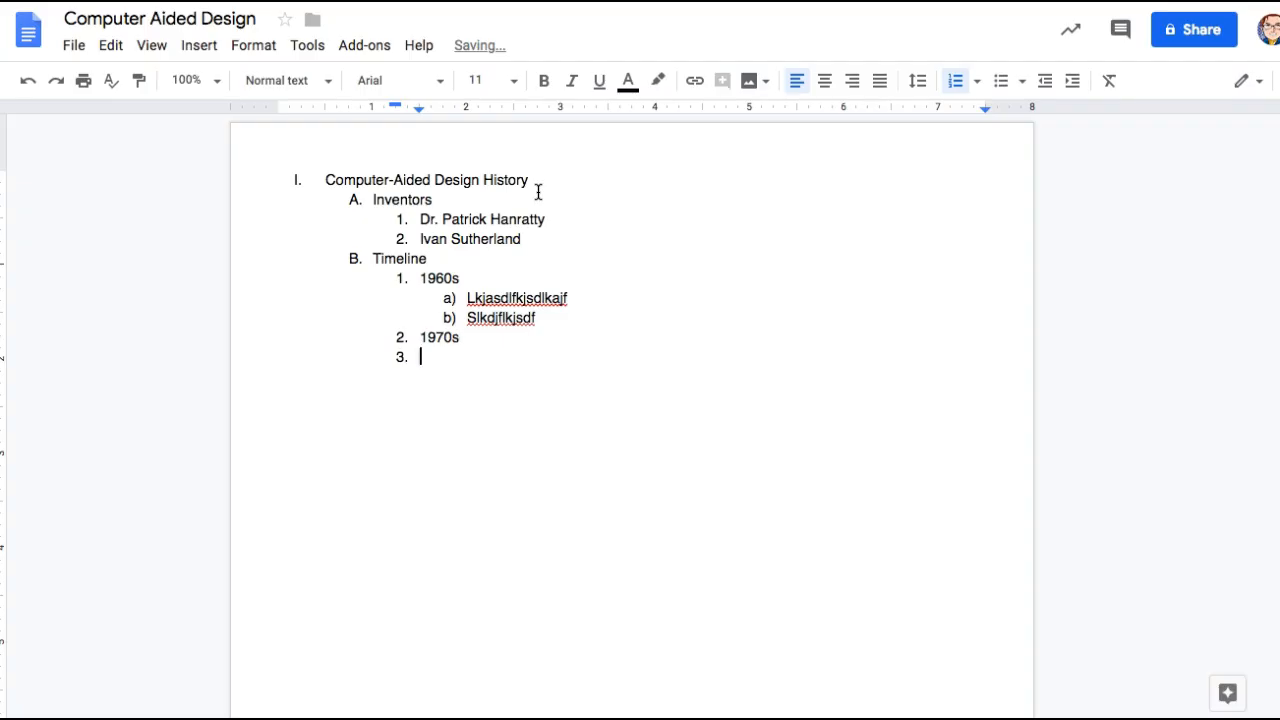
text(1980s)
key(Return)
text(198)
key(BackSpace)
text(90s)
key(Return)
text(Present-Day)
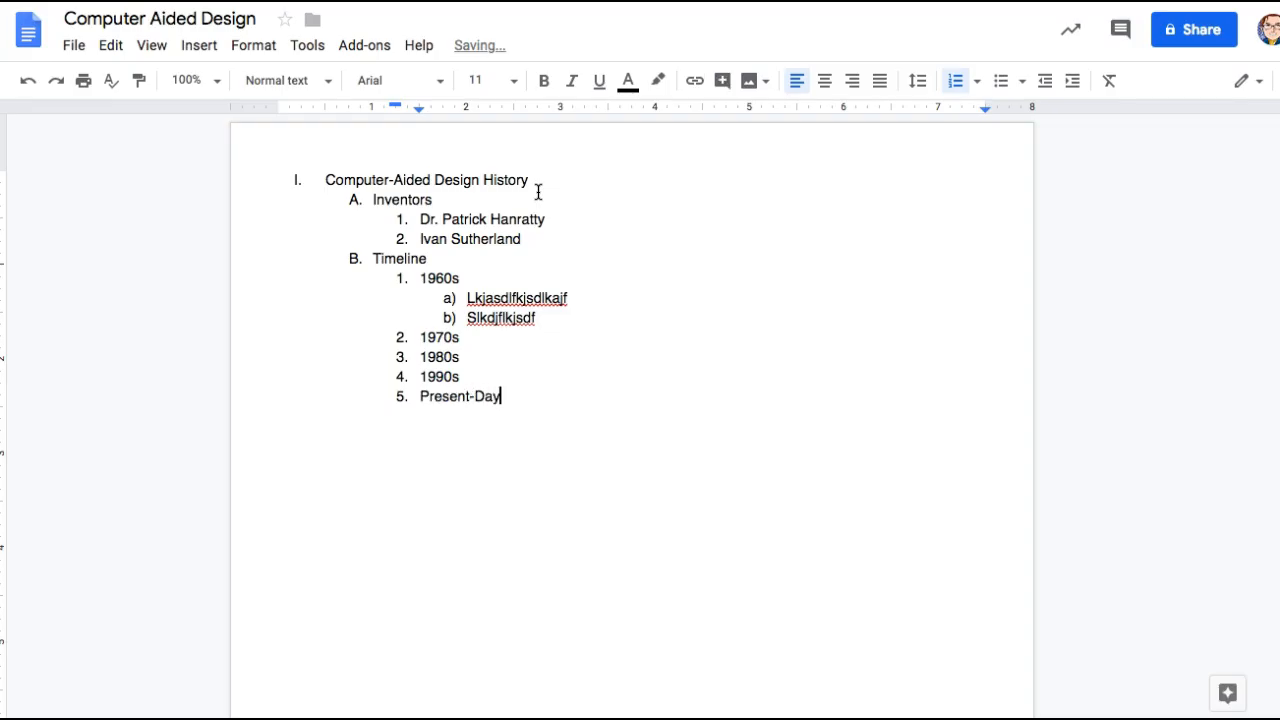
- Insert an empty sub-item a) under 1980s and start top-level item II. after Present-Day
click(455, 338)
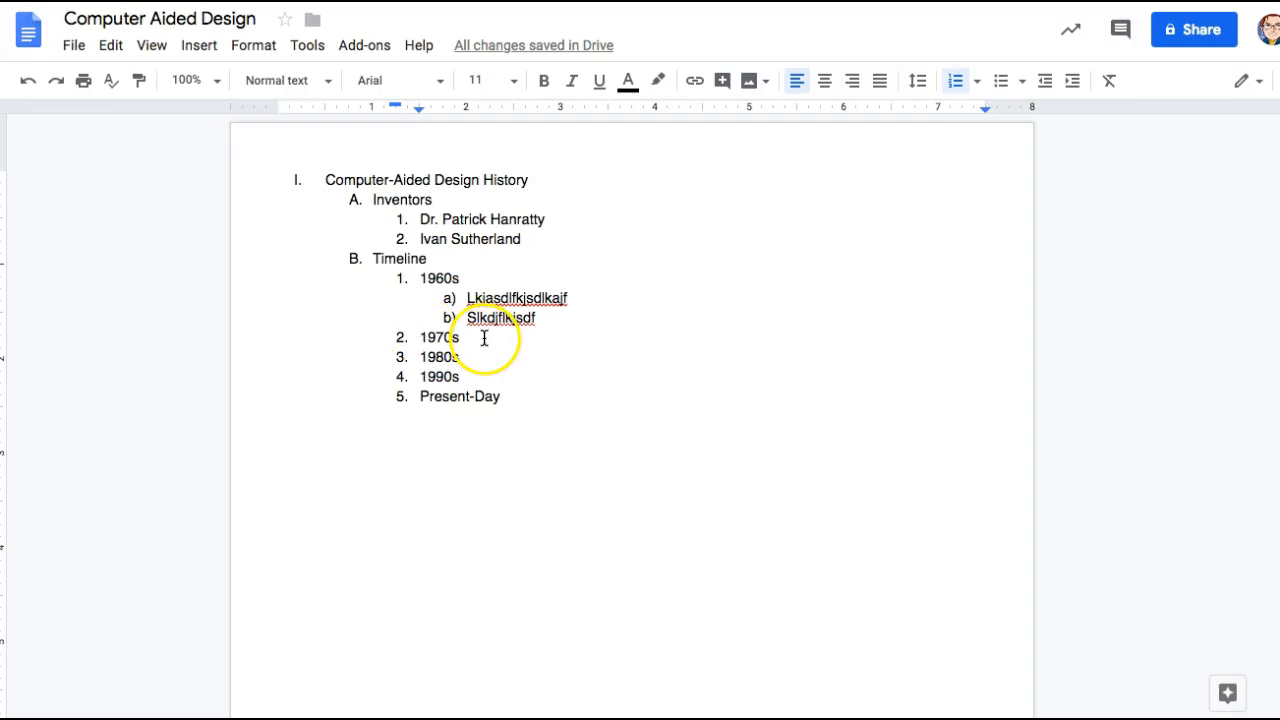
click(484, 362)
key(Return)
key(Tab)
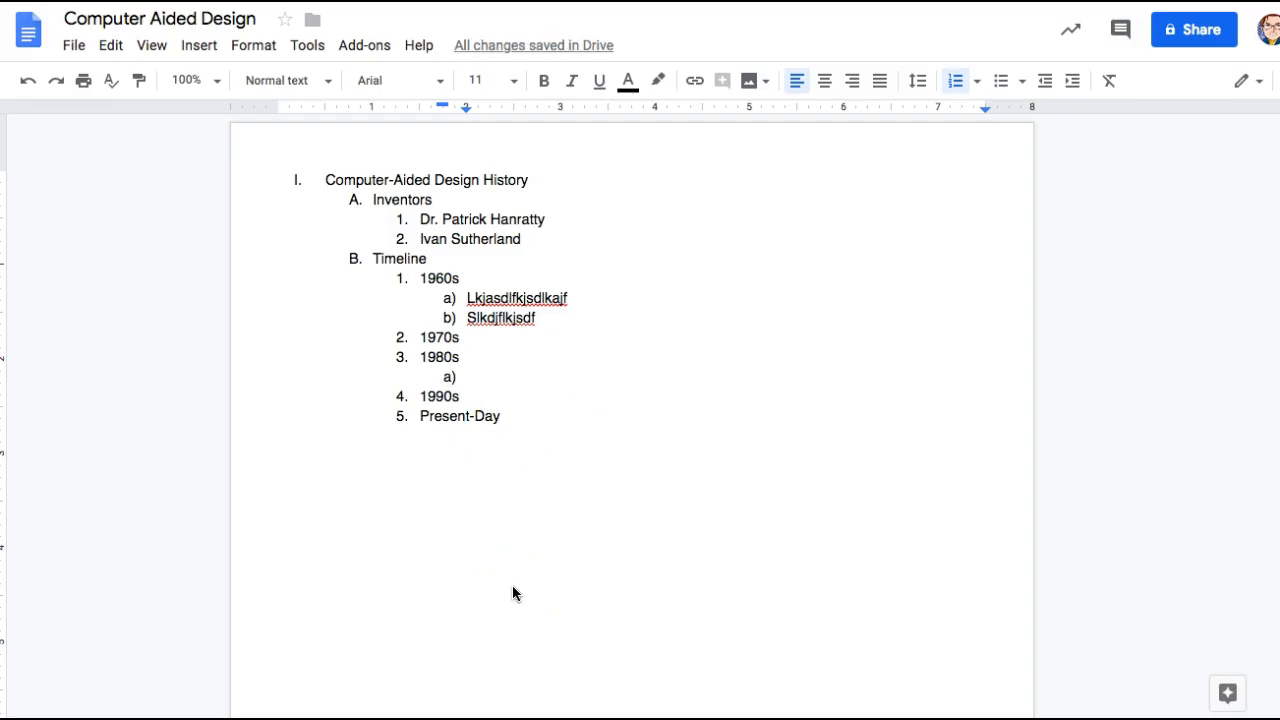
click(566, 401)
click(568, 421)
key(Return)
key(shift+Tab)
key(shift+Tab)
- Add section II. 'Industries that use C.A.D.' with placeholder sub-item A. and two numbered points
text(Indus)
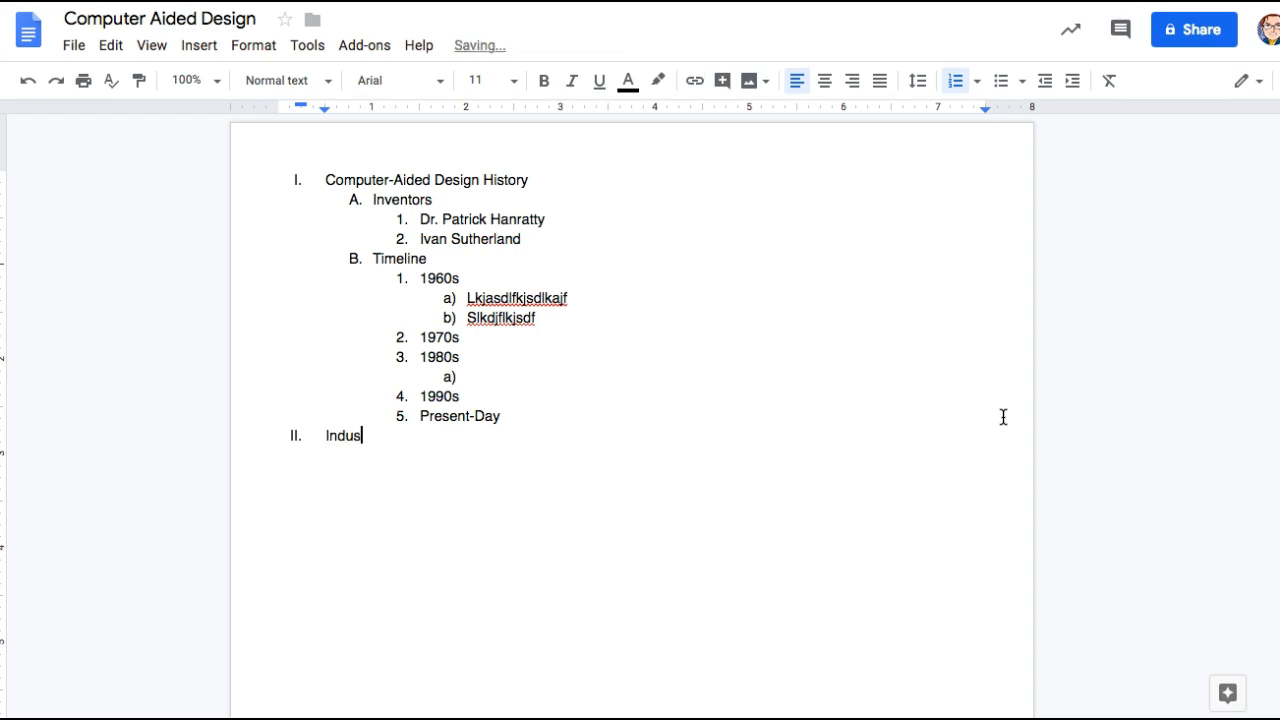
text(tries that use C.A.S.)
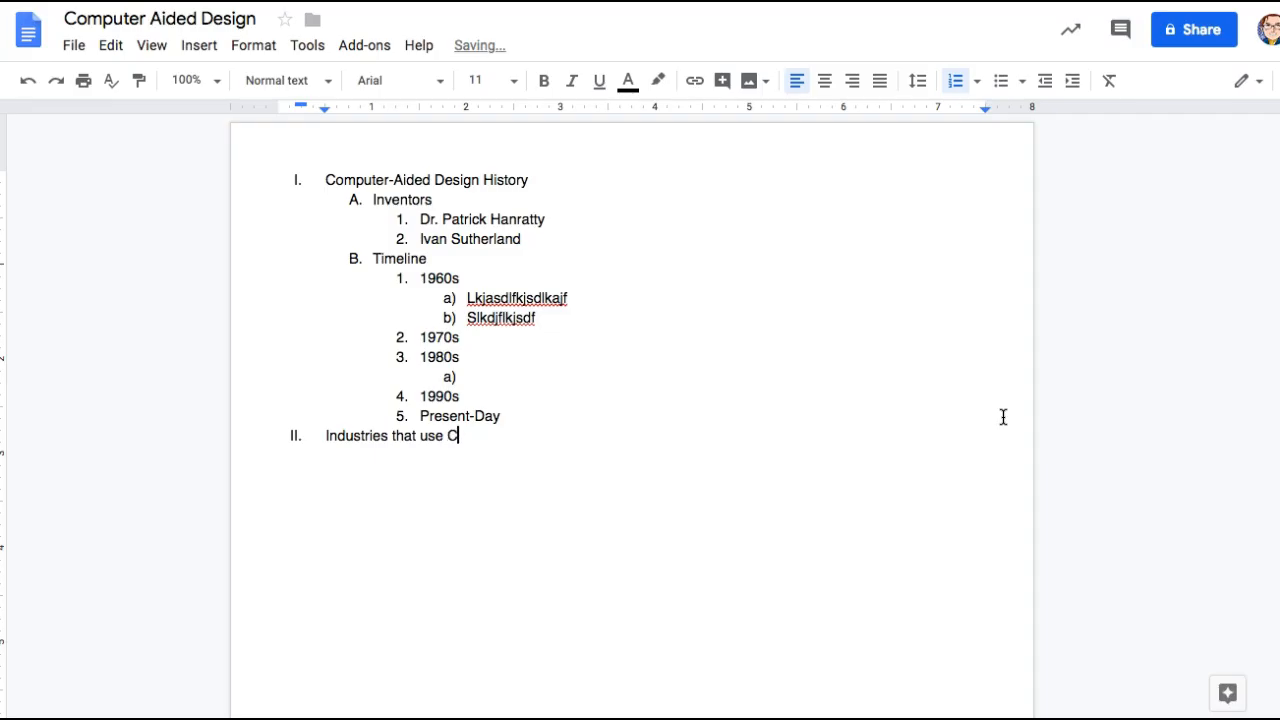
key(BackSpace)
key(BackSpace)
text(D.)
key(Return)
key(Tab)
text(alskdflkjsdf)
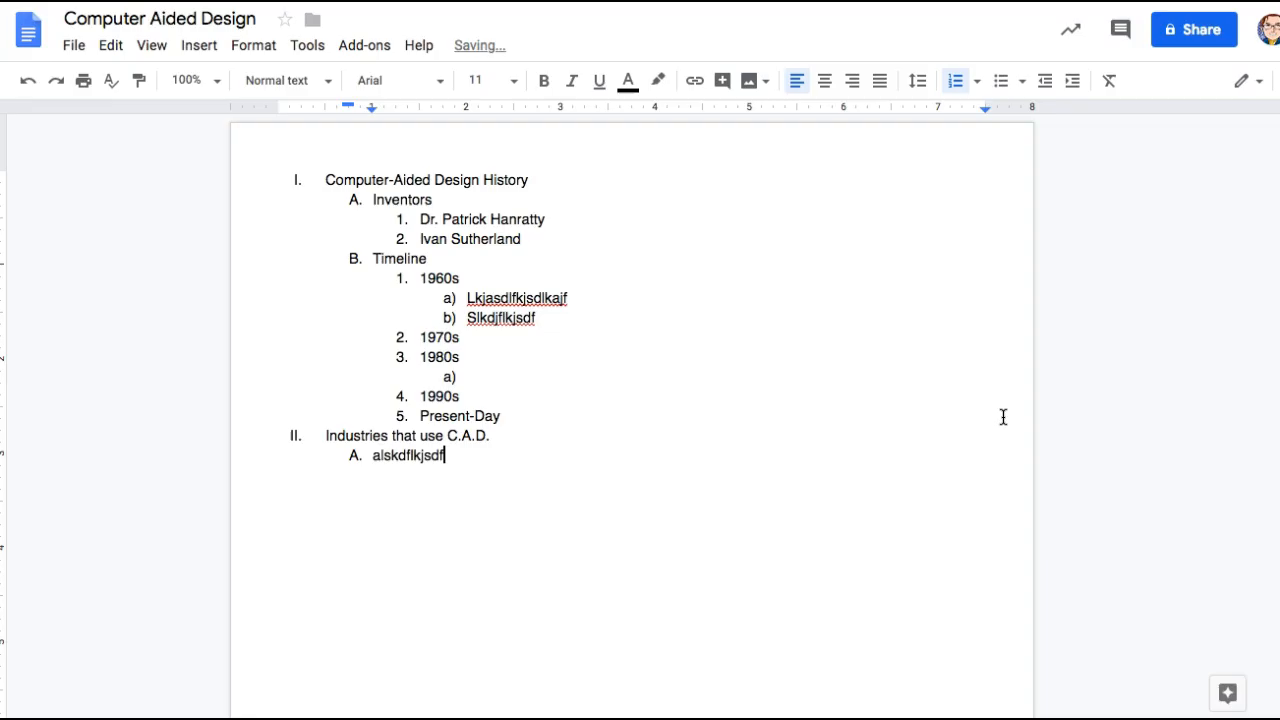
key(Return)
key(Tab)
text(kjsdflkjsdflkj)
key(Return)
text(sdkjfl;kjdf)
key(Return)
key(shift+Tab)
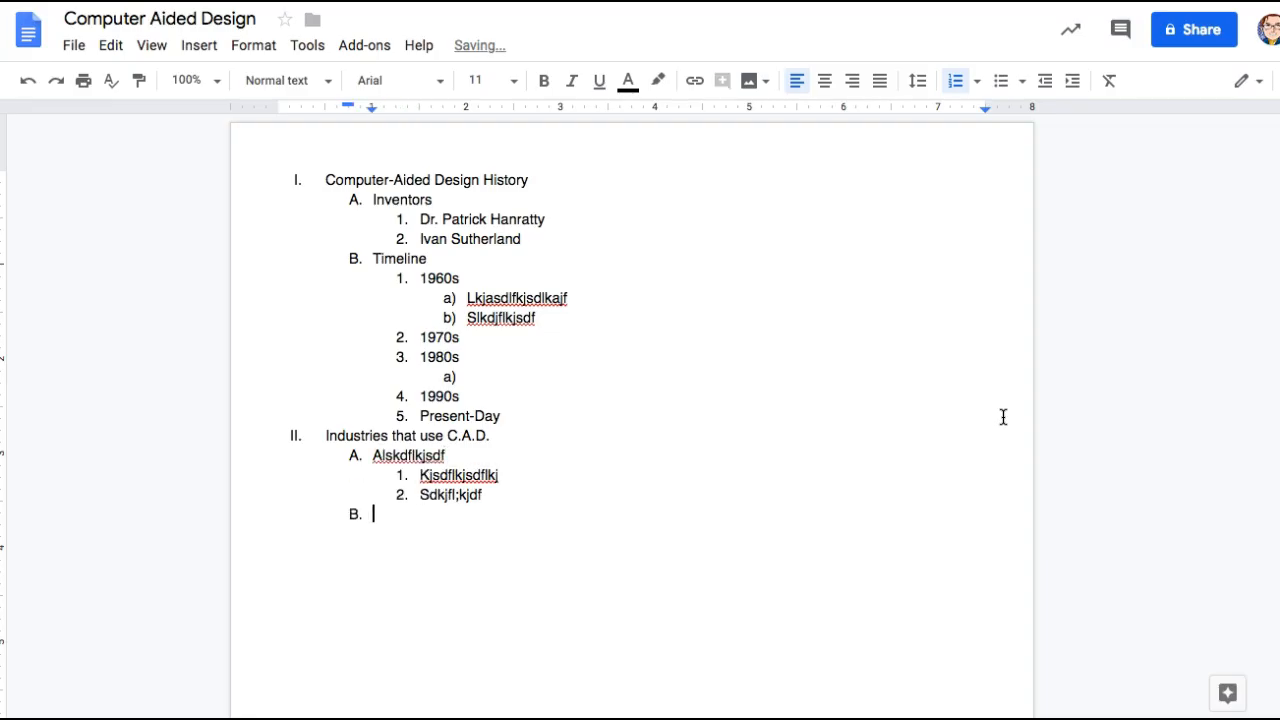
key(shift+Tab)
- Title section III. 'Advantages of C.A.D.' and fill lettered items A–D with placeholder text
text(A)
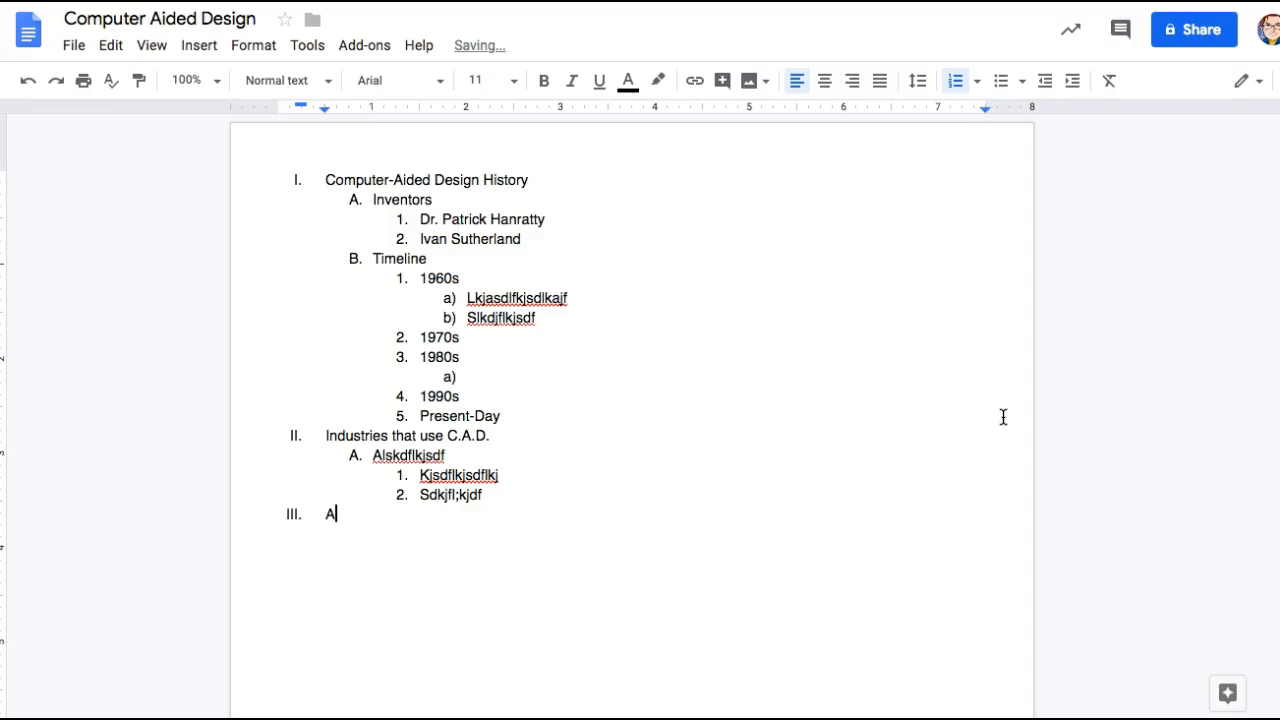
text(dvantages of C)
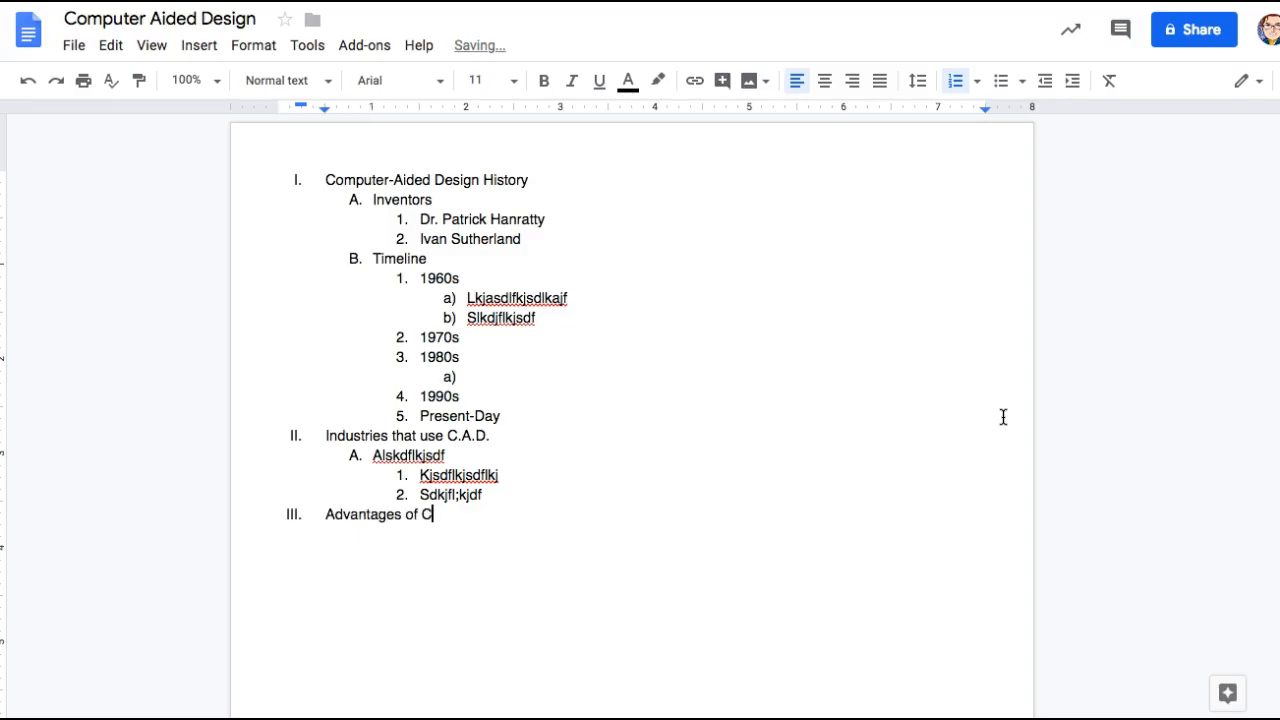
text(.A.D.)
key(Return)
key(Tab)
text(sdlfkjsdkjf)
key(Return)
text(asdkjasdf;ljk)
key(Return)
text(asdfkljasdf;kjs)
key(Return)
text(asdf;kjasdf;kj)
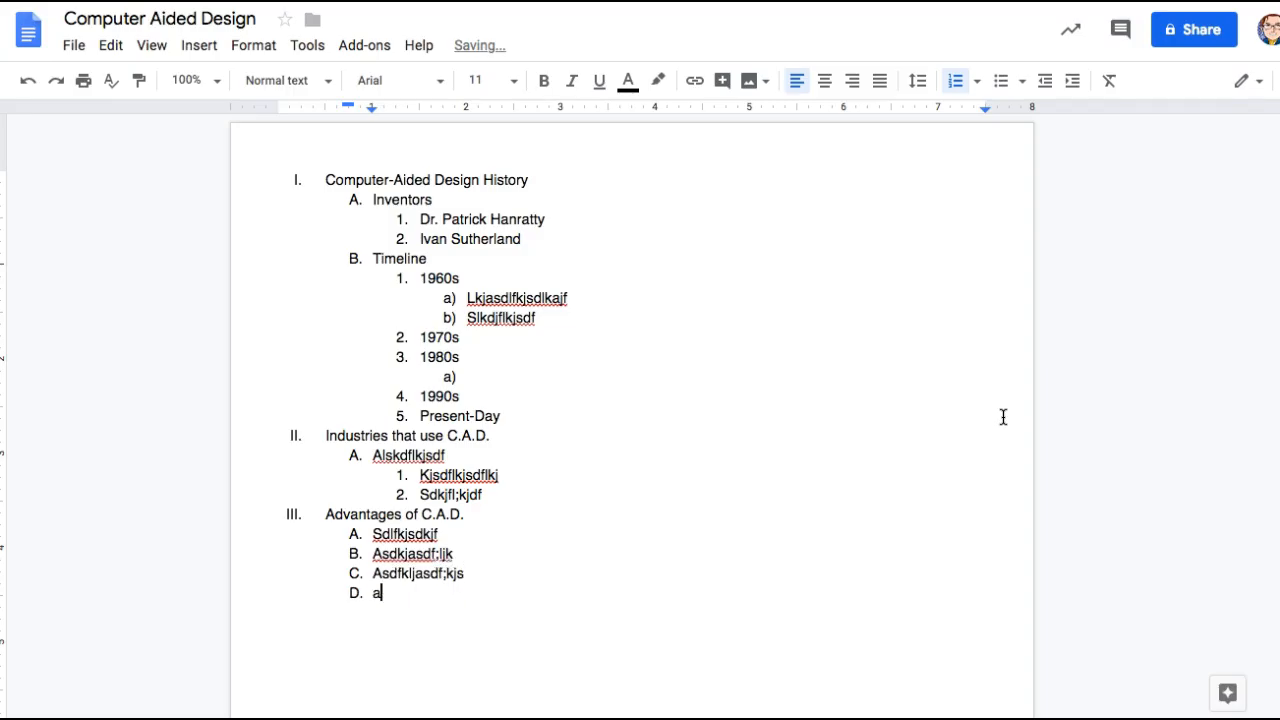
key(Return)
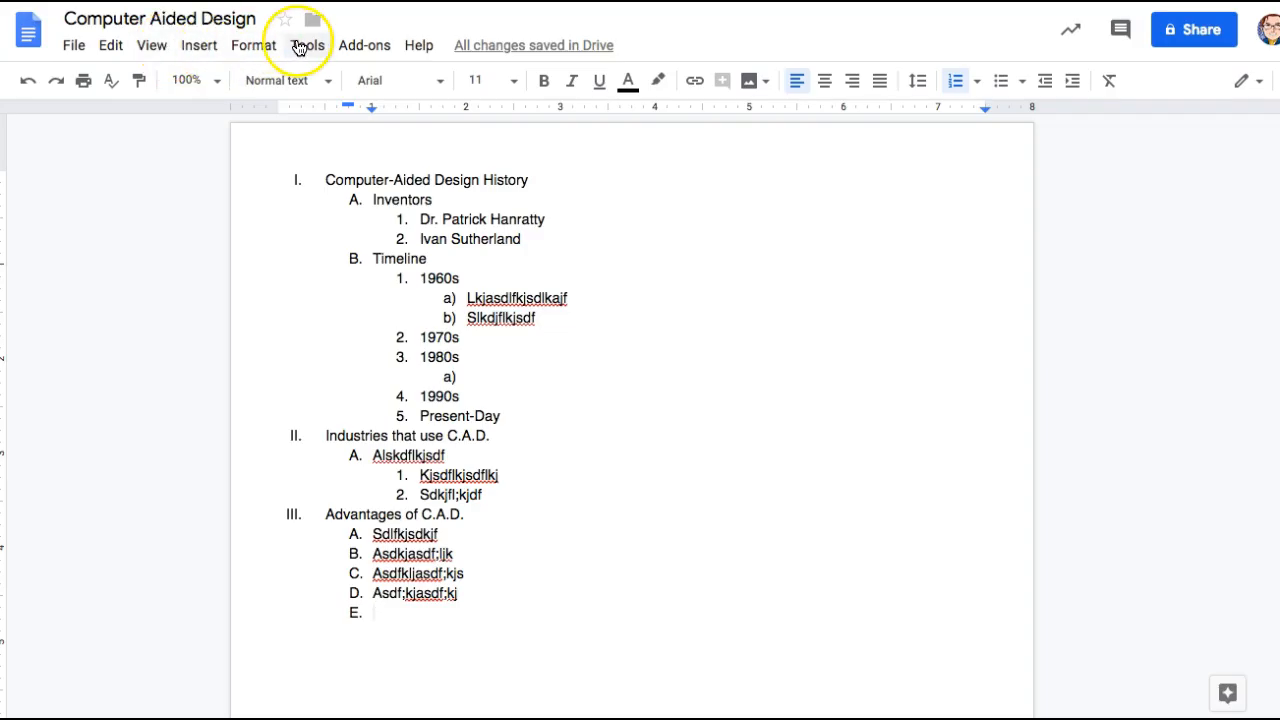
click(212, 46)
click(258, 45)
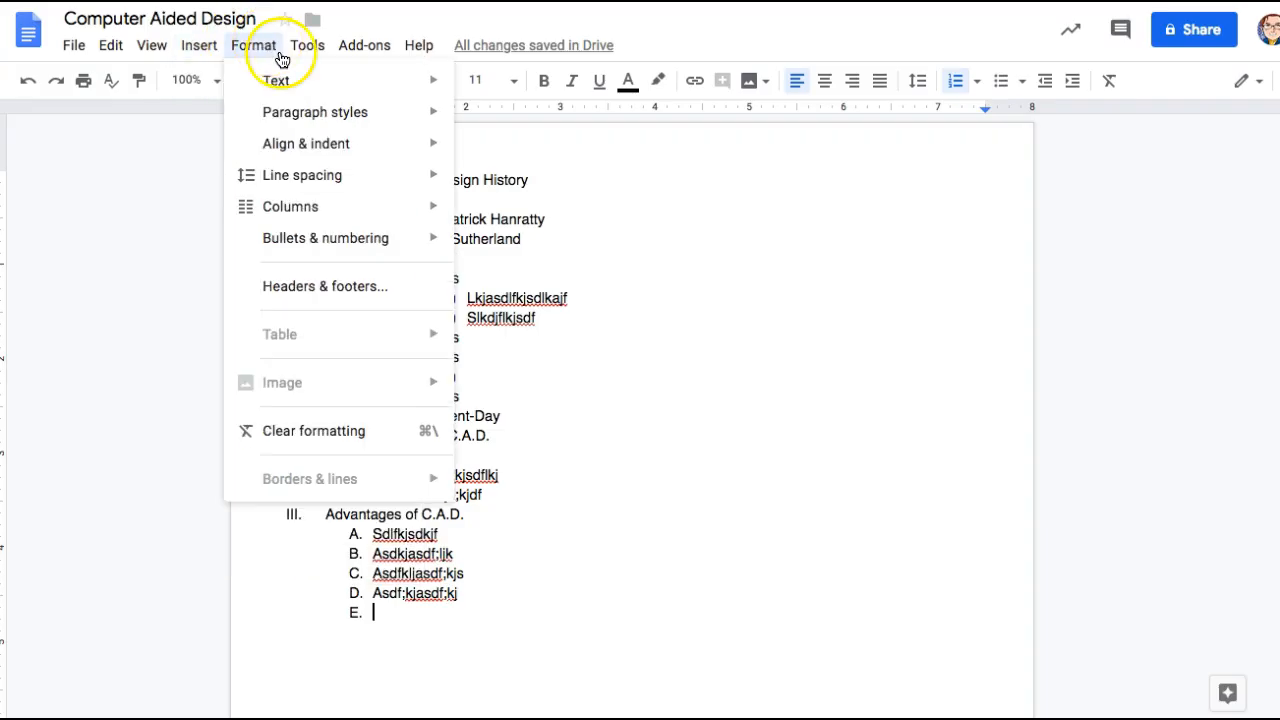
mouse_move(363, 237)
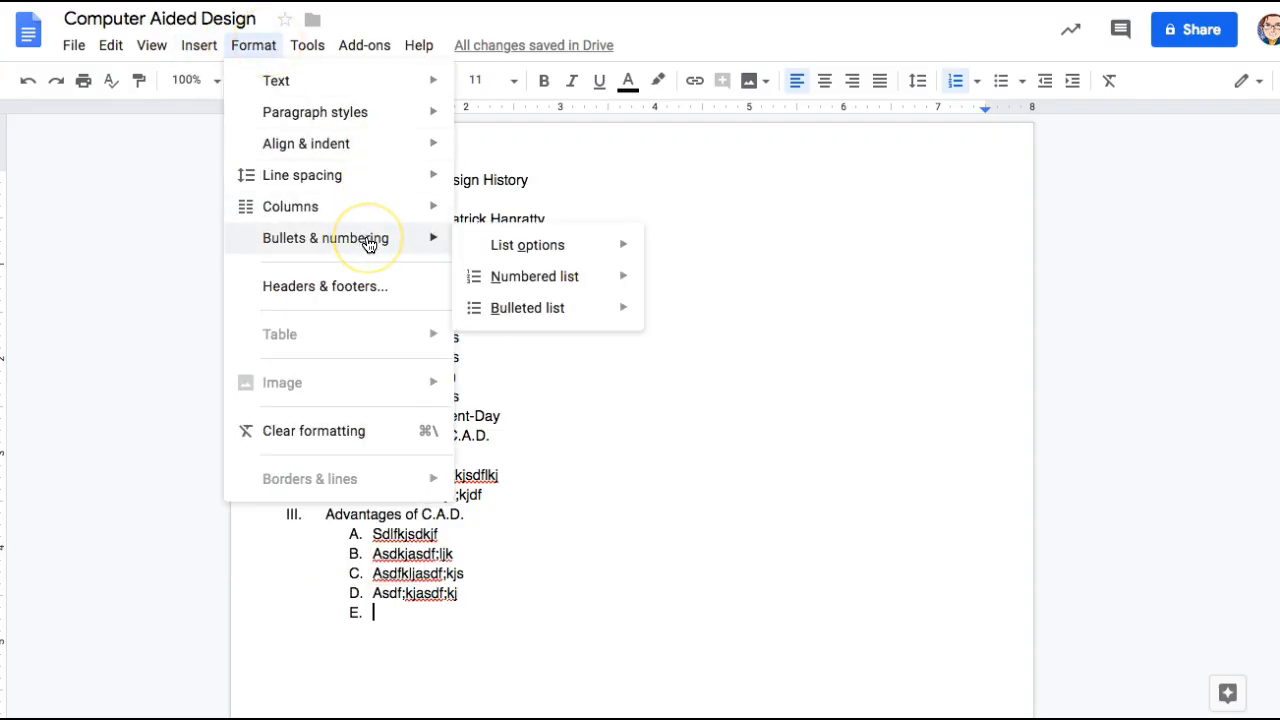
mouse_move(585, 281)
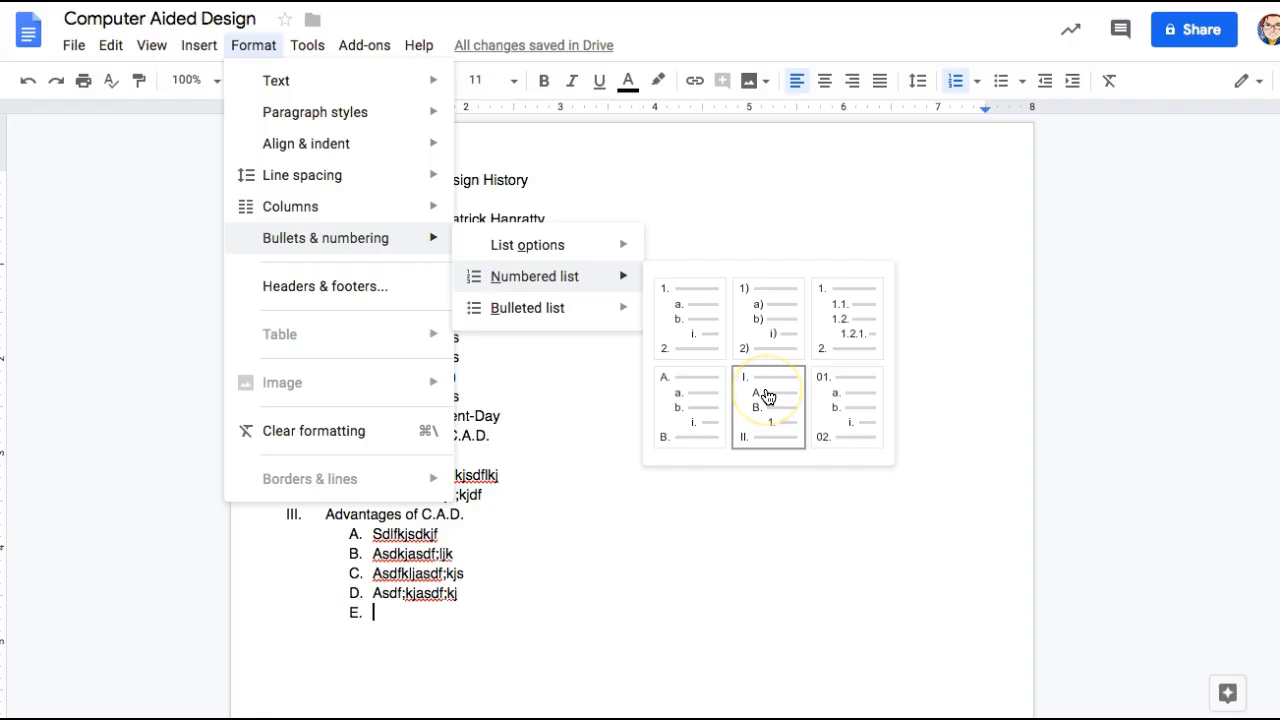
click(559, 539)
click(559, 539)
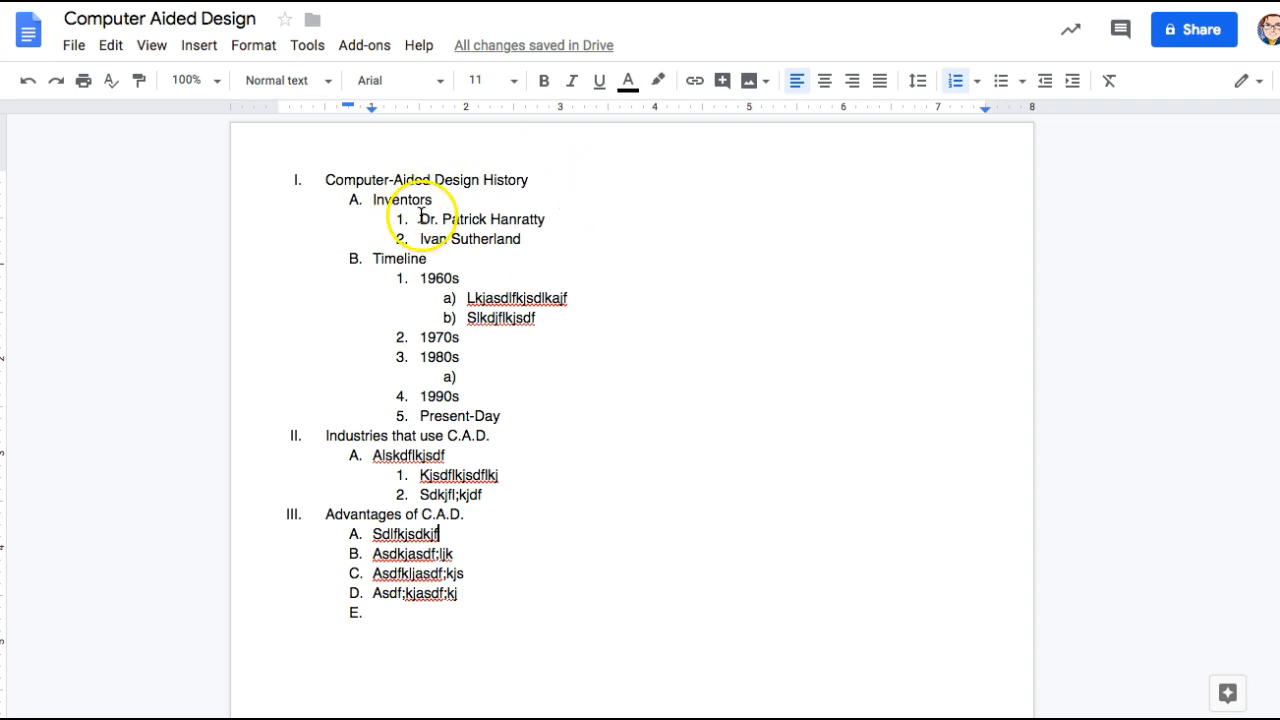
- Turn on view-only link sharing, copy the document's link, and close the share window
click(1202, 36)
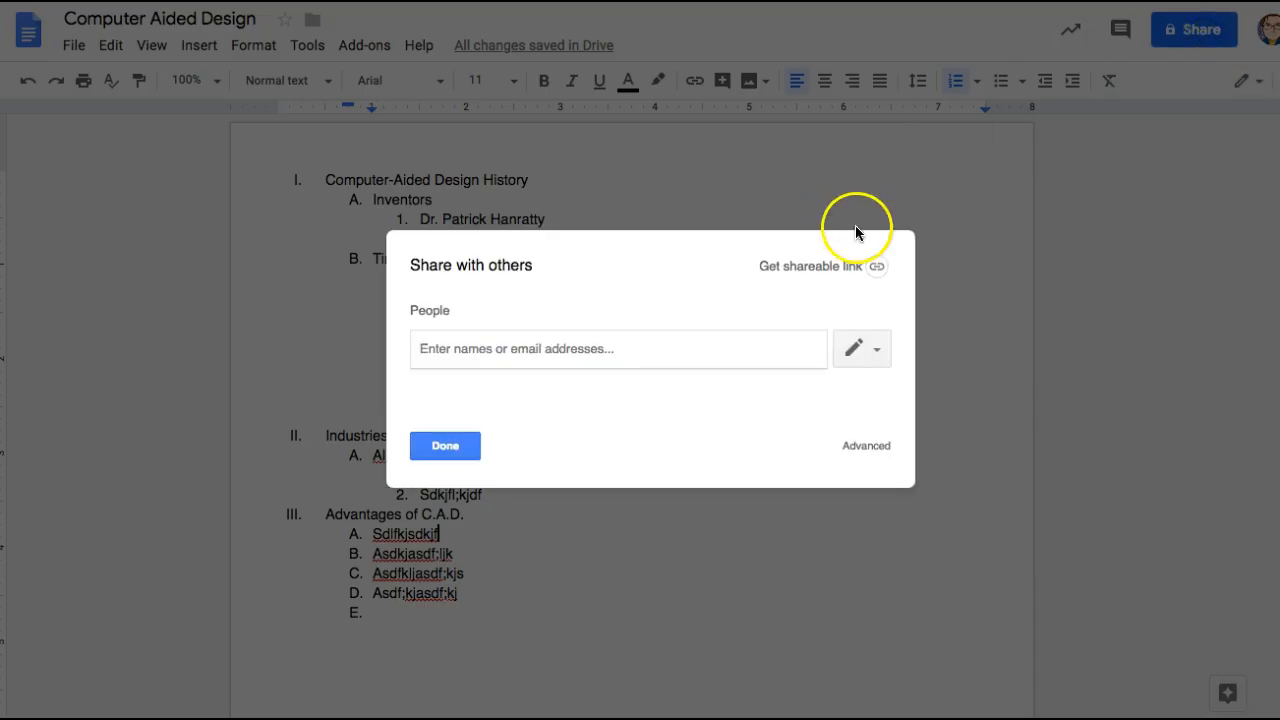
click(876, 267)
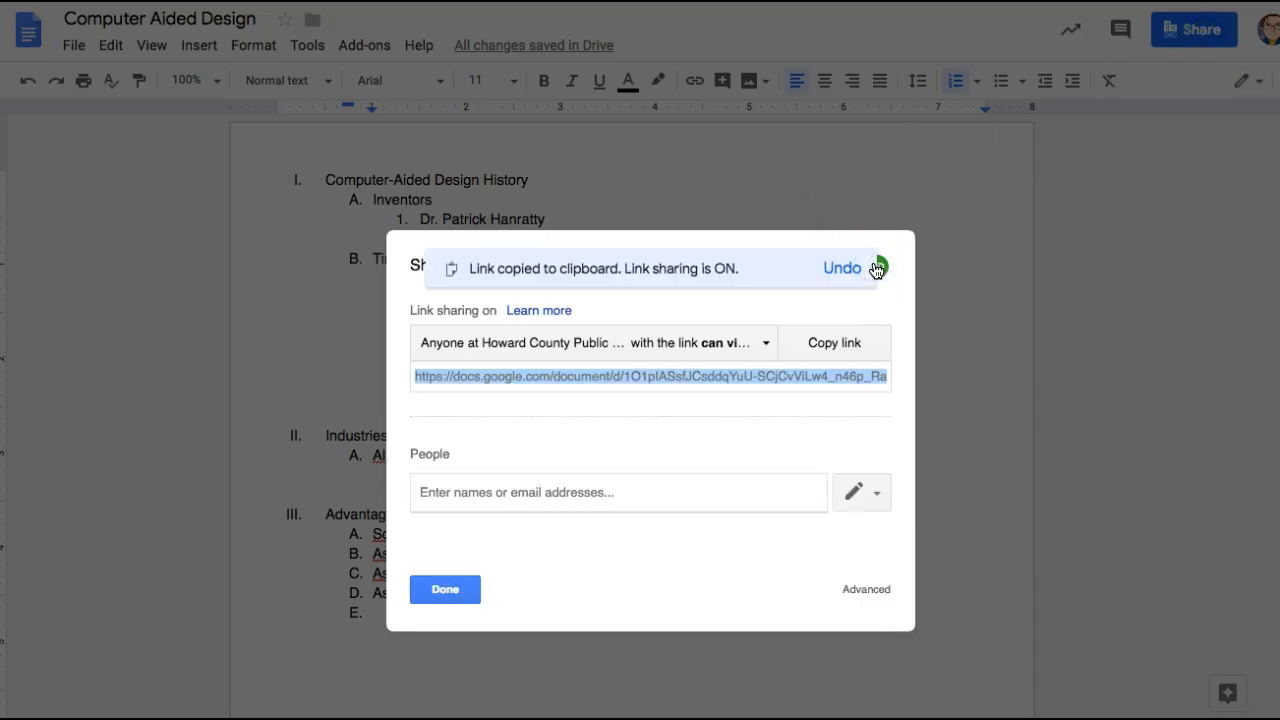
click(846, 344)
click(396, 295)
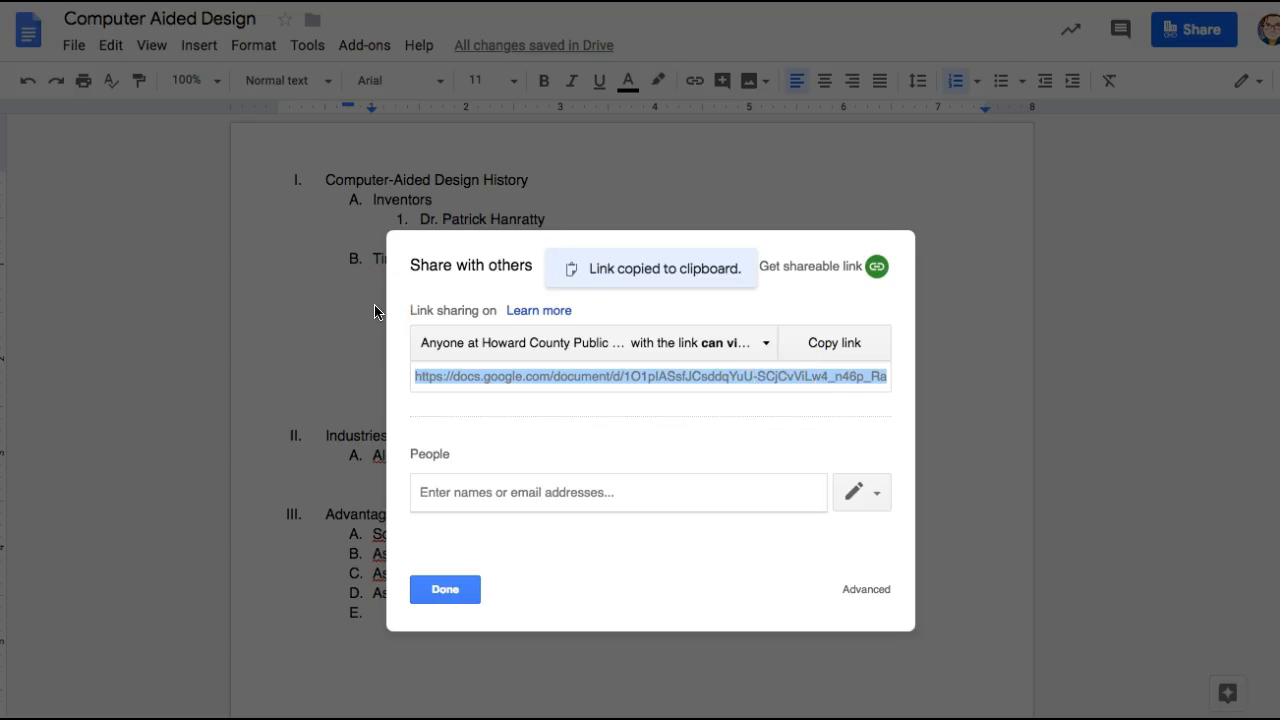
click(446, 590)
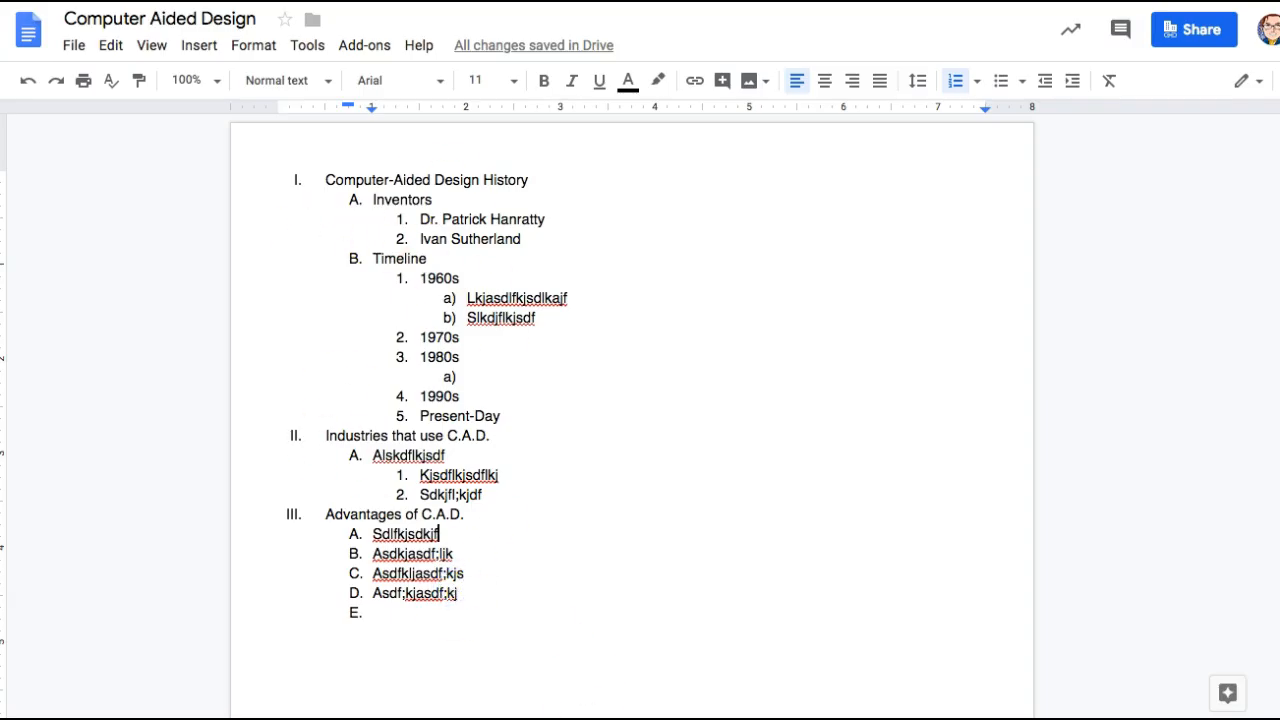